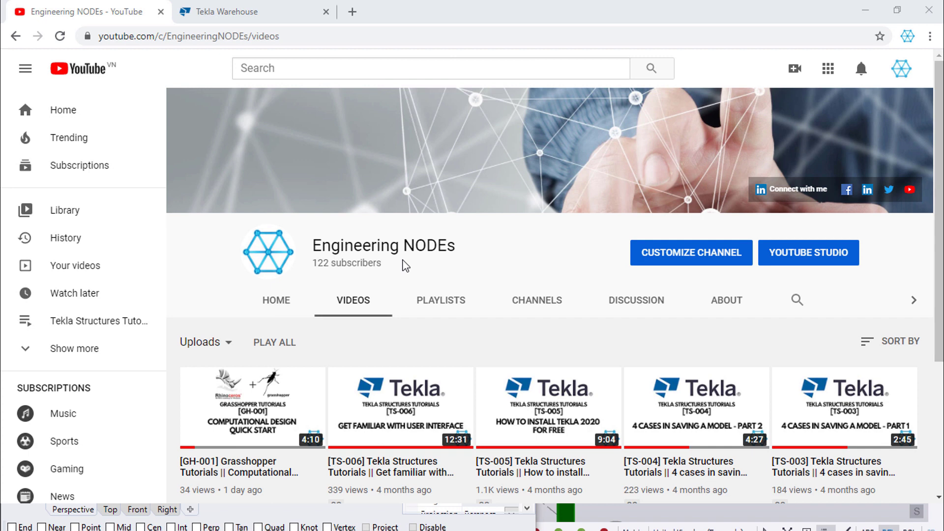
# - Switch from the browser to Grasshopper showing the ParaDesgin Concept definition
pyautogui.hotkey('alt', 'Tab')
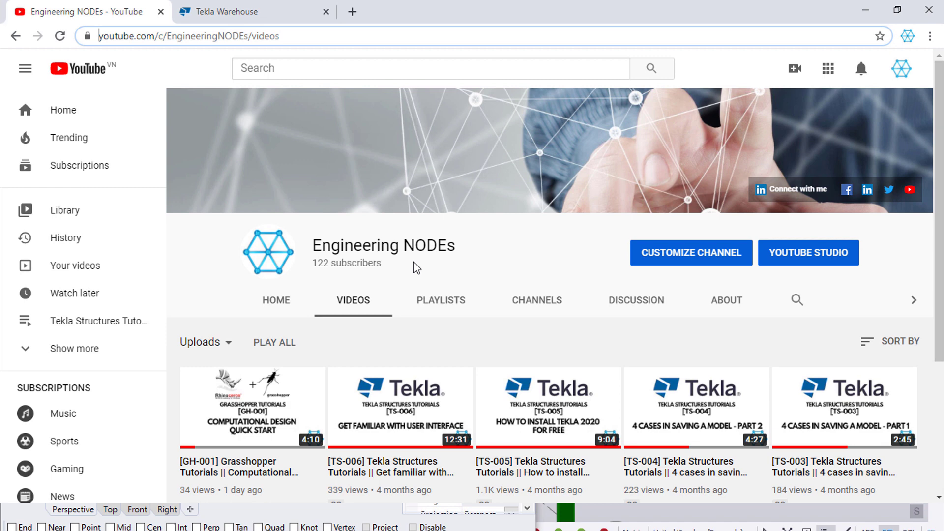
pyautogui.hotkey('alt', 'Tab')
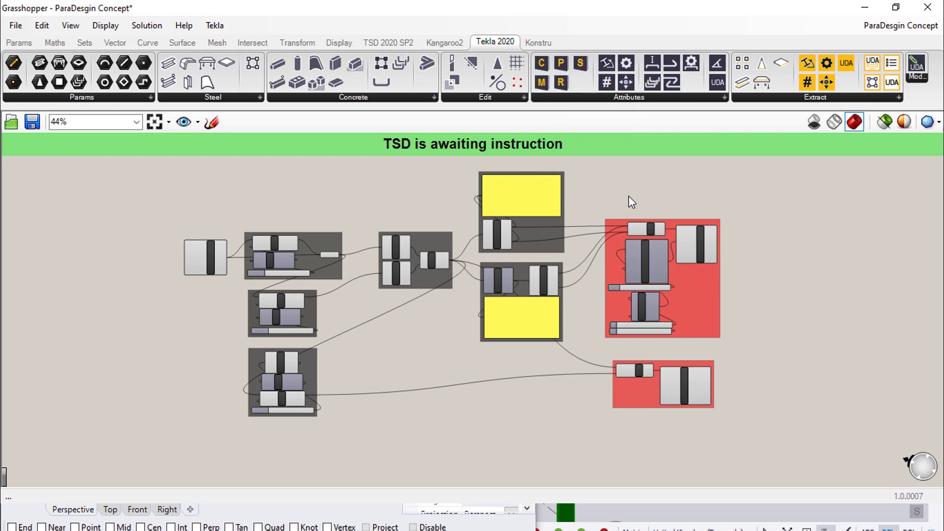
pyautogui.click(16, 25)
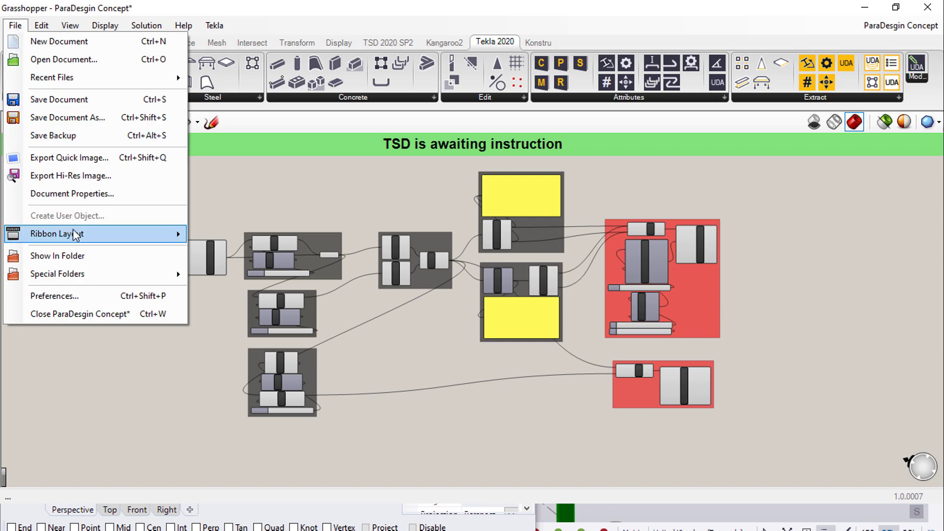
pyautogui.moveTo(71, 277)
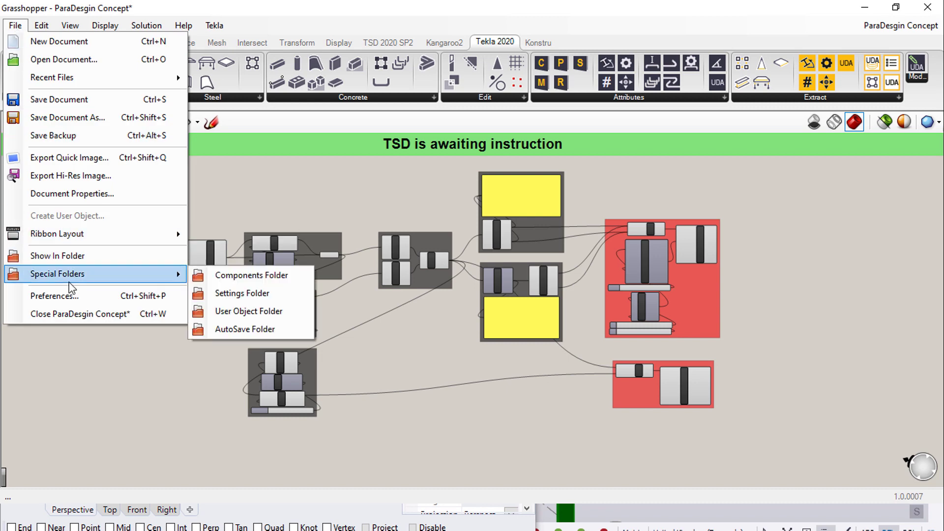
pyautogui.click(257, 278)
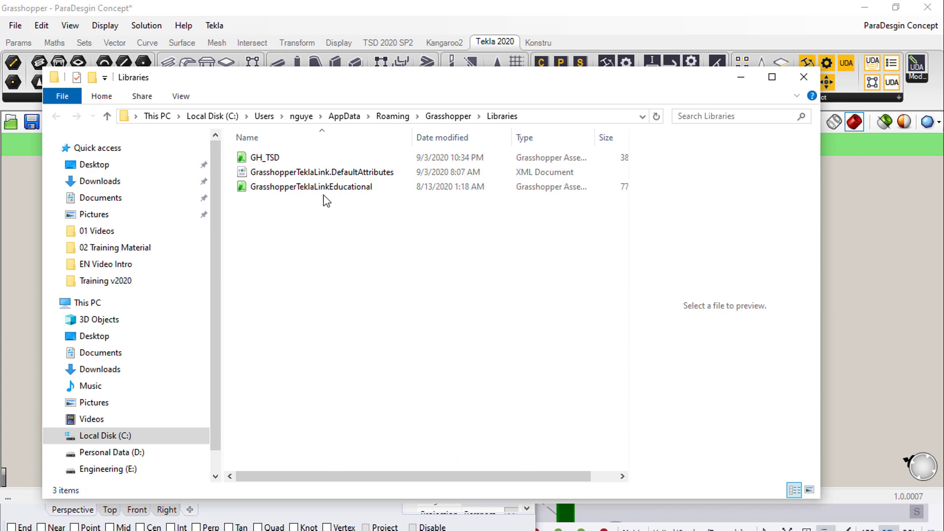
pyautogui.click(325, 191)
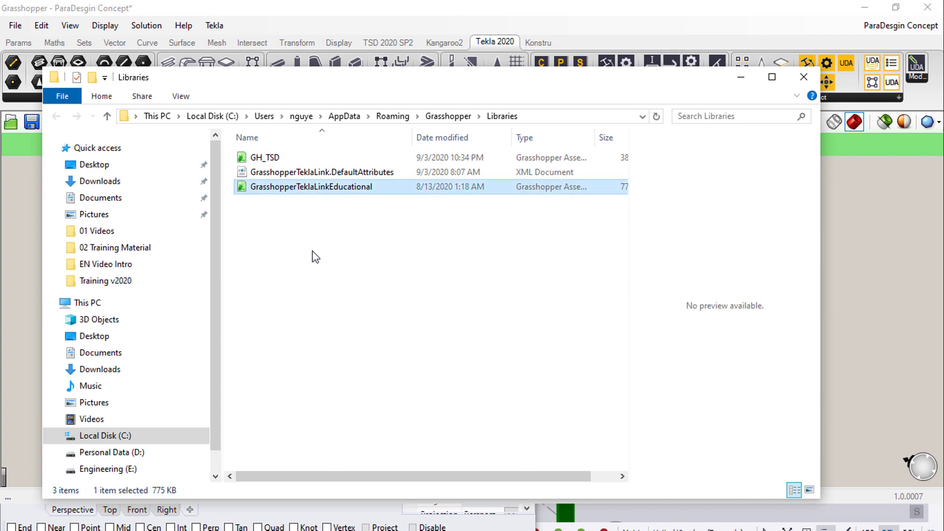
pyautogui.click(312, 251)
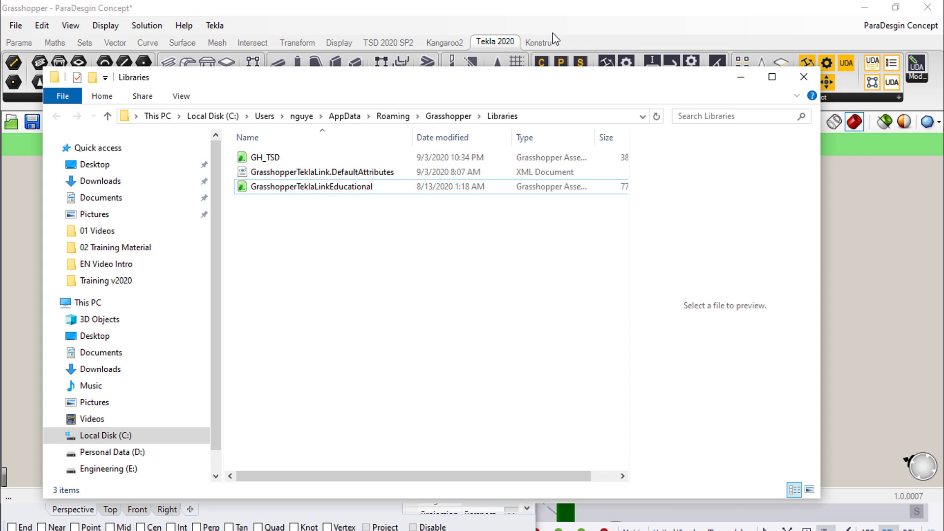
pyautogui.click(552, 44)
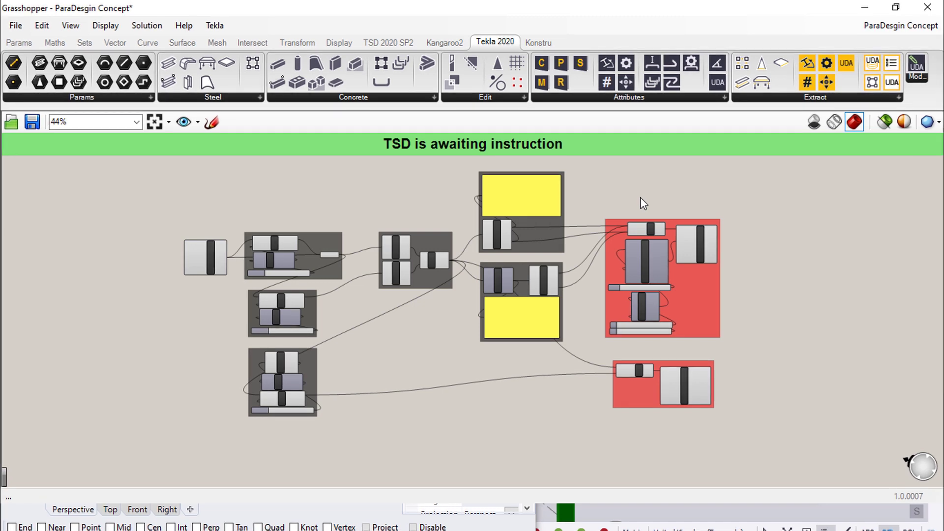
# - Review the Konstru folder in Grasshopper's User Object Folder, then minimize Explorer
pyautogui.click(15, 23)
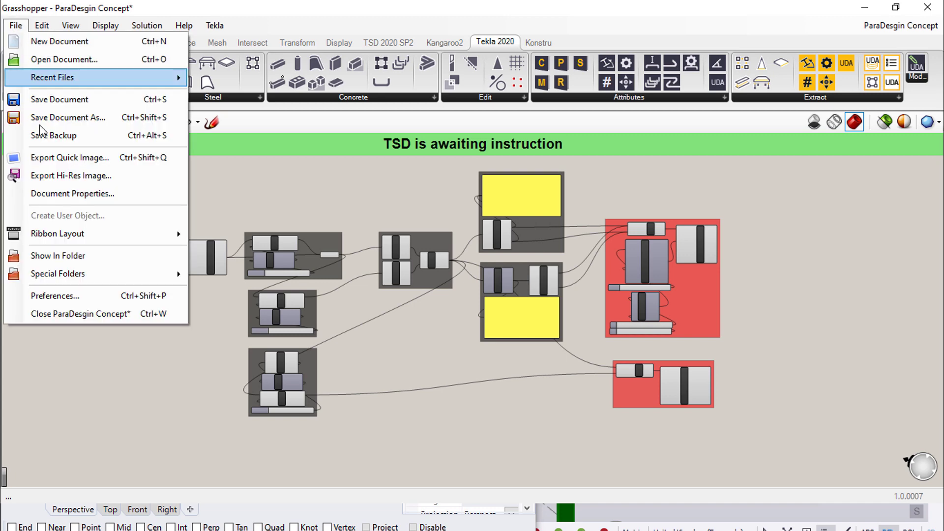
pyautogui.moveTo(60, 275)
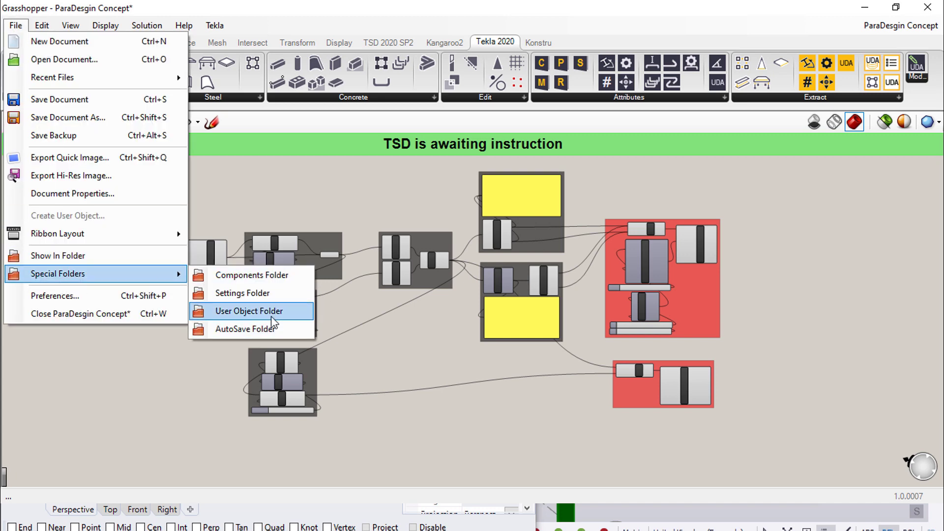
pyautogui.click(301, 314)
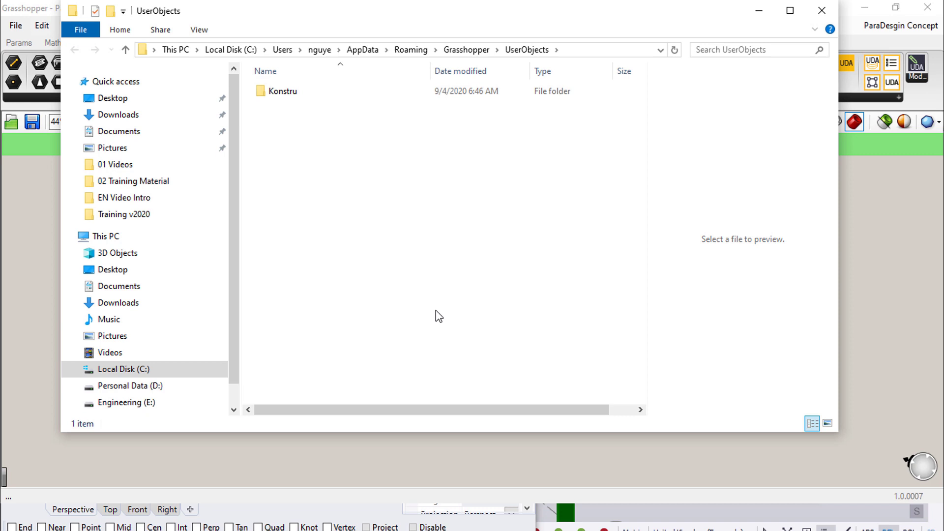
pyautogui.doubleClick(273, 91)
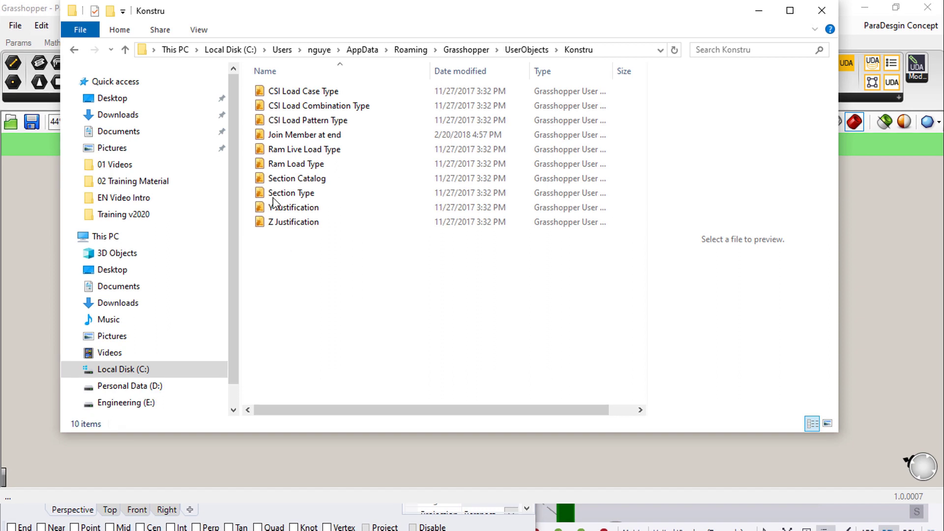
pyautogui.click(759, 10)
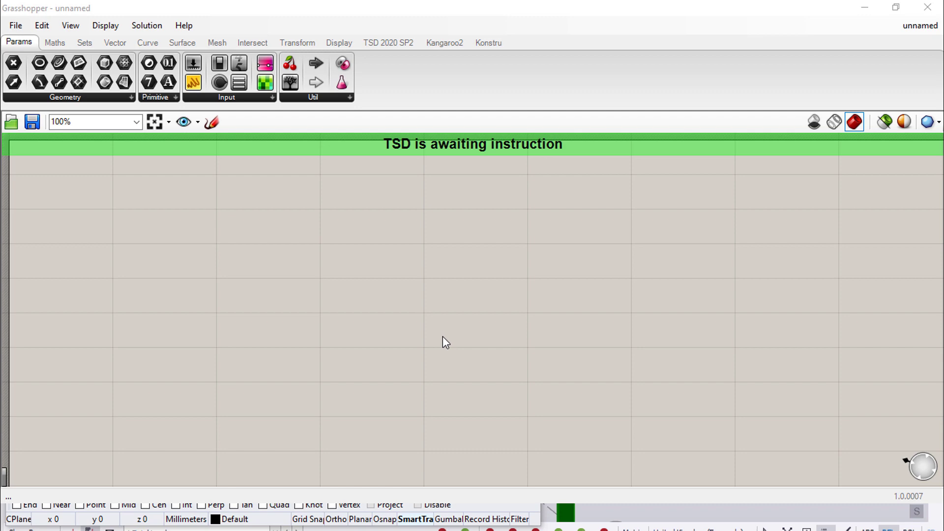
# - Search Tekla Warehouse for 'grasshopper' and scroll through the 14 results
pyautogui.hotkey('alt', 'Tab')
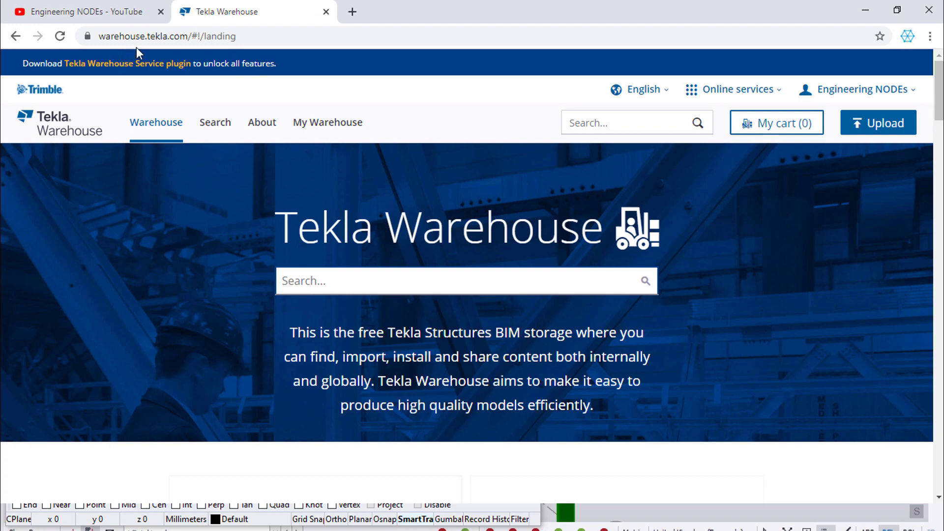
pyautogui.click(361, 281)
pyautogui.write('Gras')
pyautogui.click(331, 315)
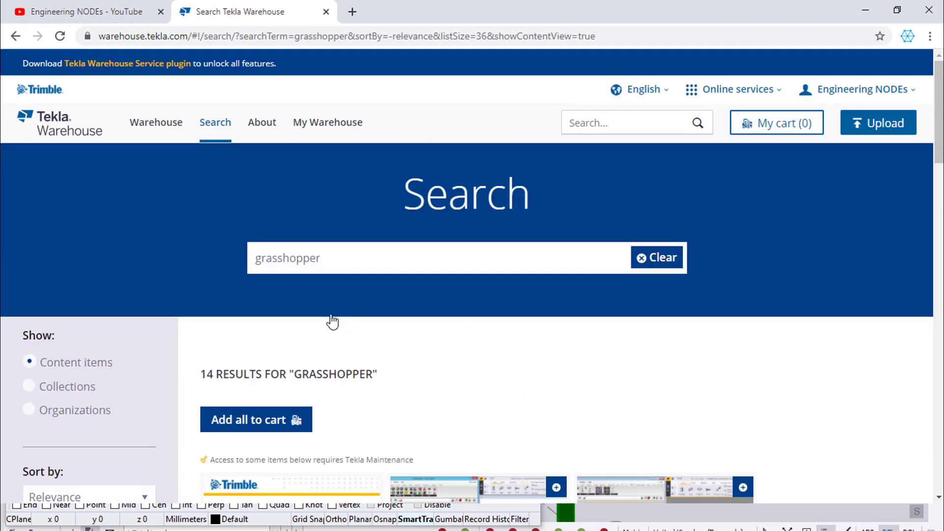
pyautogui.scroll(-5, 332, 322)
pyautogui.scroll(-1, 332, 321)
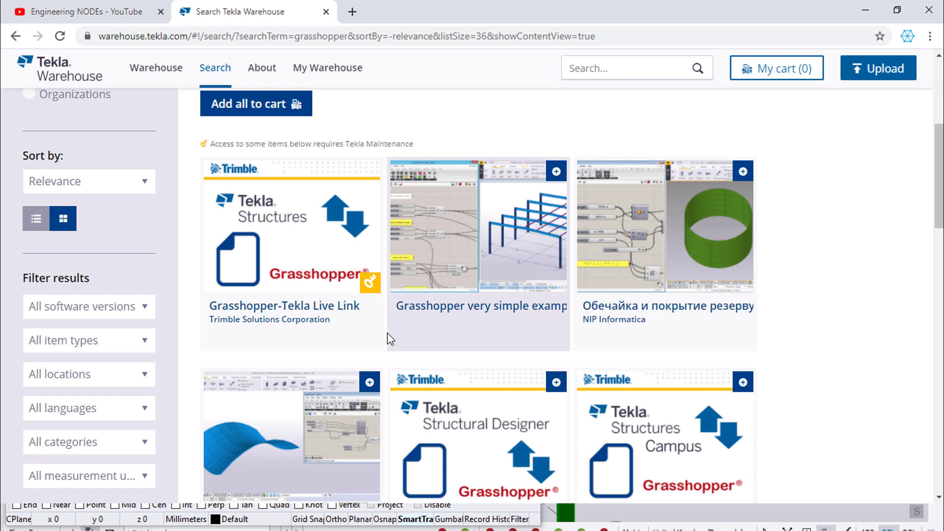
pyautogui.hotkey('alt', 'Tab')
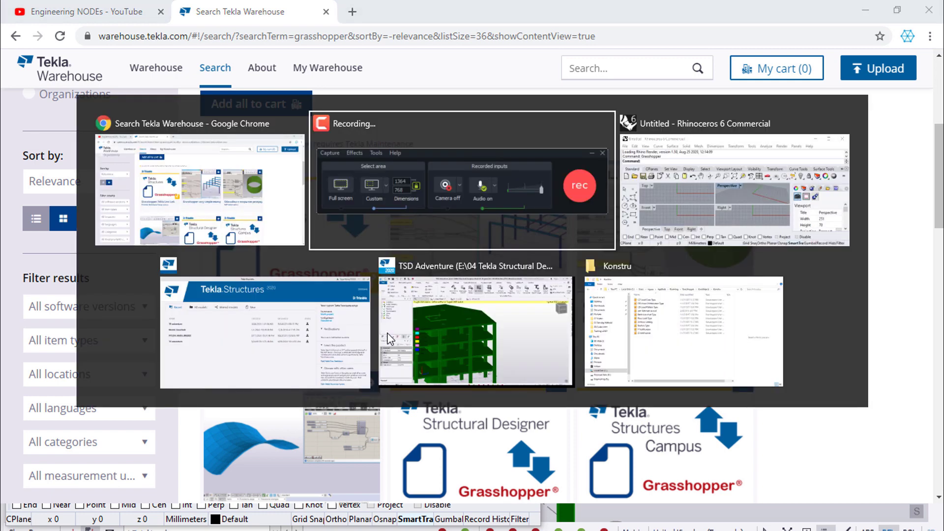
pyautogui.hotkey('alt', 'Tab')
pyautogui.hotkey('alt', 'Tab')
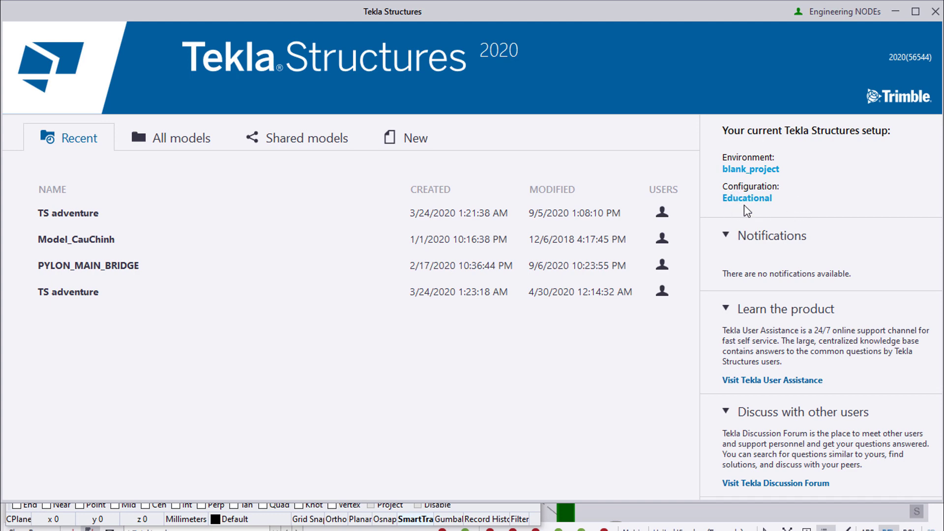
pyautogui.hotkey('alt', 'Tab')
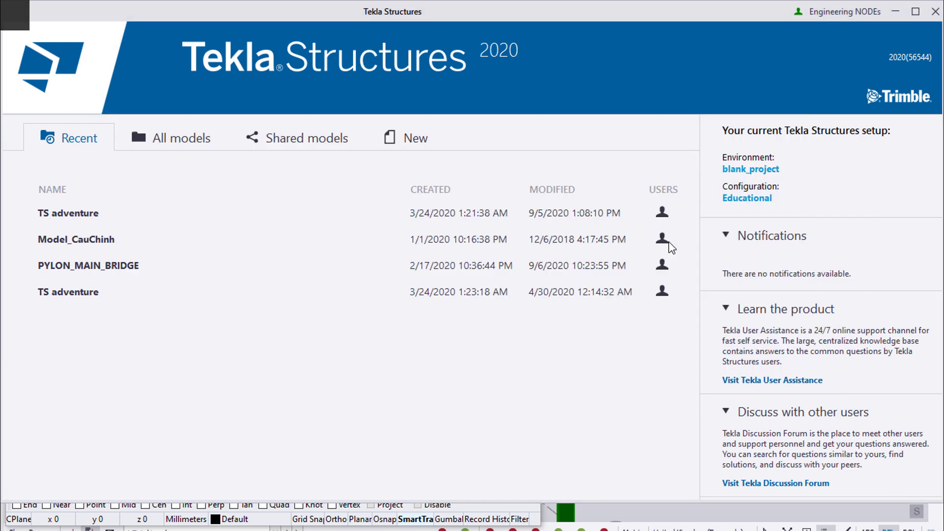
pyautogui.scroll(-3, 328, 373)
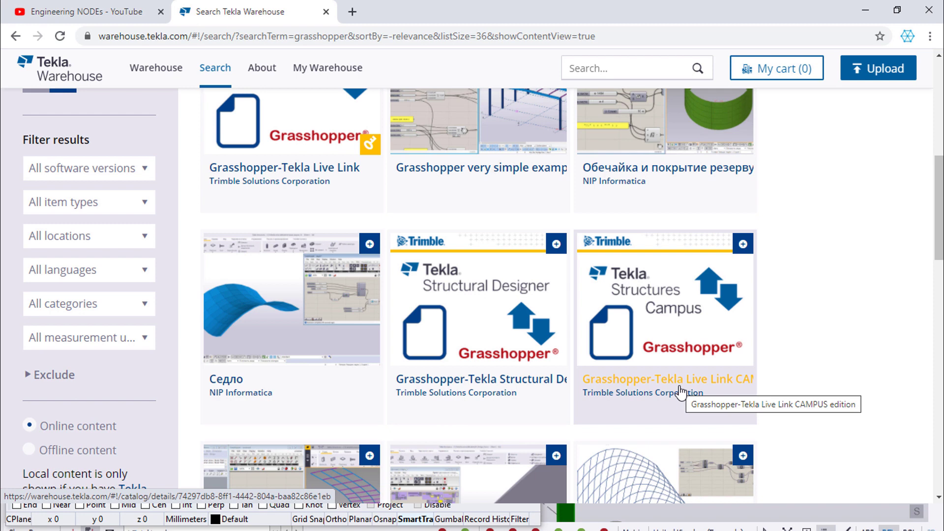
# - Download the 2020.1.8.1 Educational 64-bit package from the Live Link CAMPUS page and check Downloads
pyautogui.scroll(3, 285, 329)
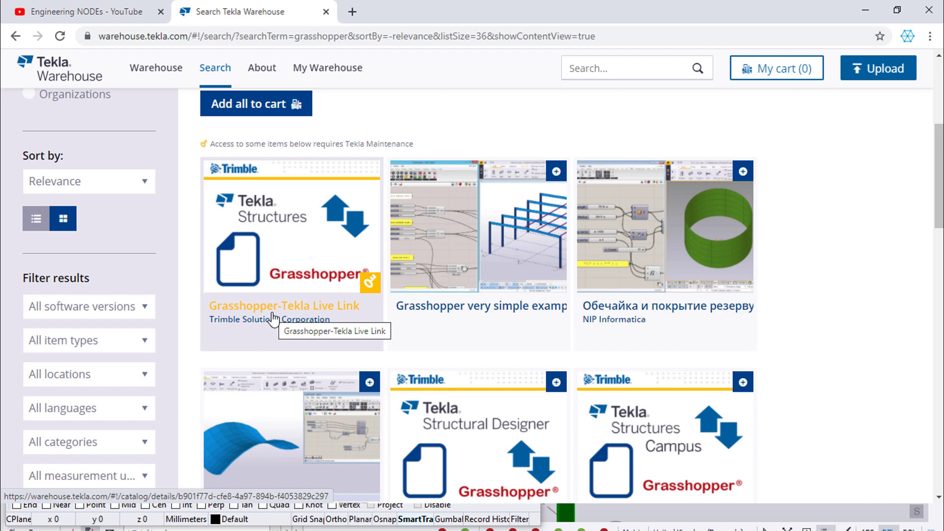
pyautogui.scroll(-3, 624, 350)
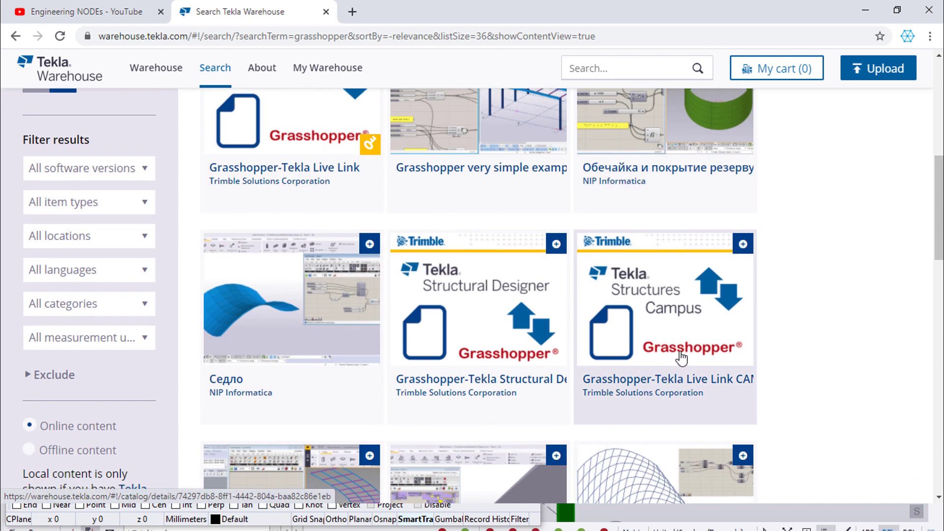
pyautogui.click(677, 382)
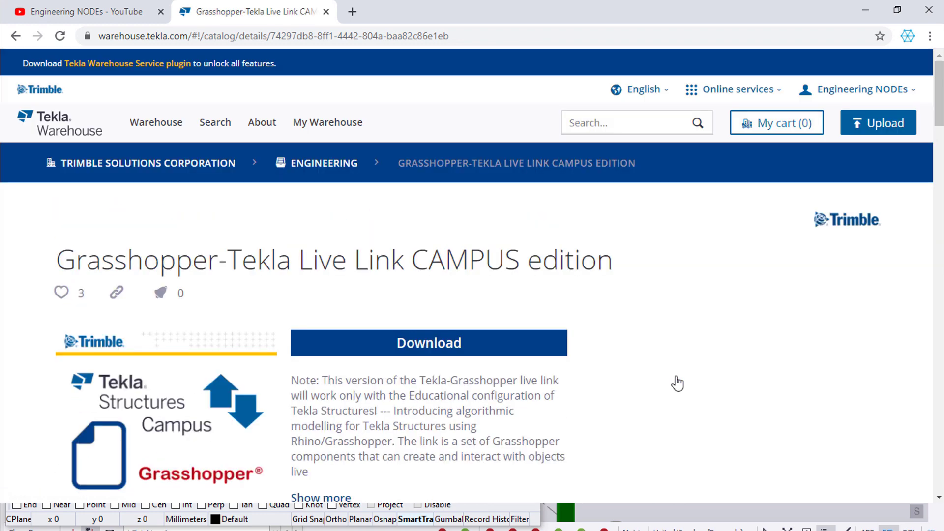
pyautogui.scroll(-3, 676, 381)
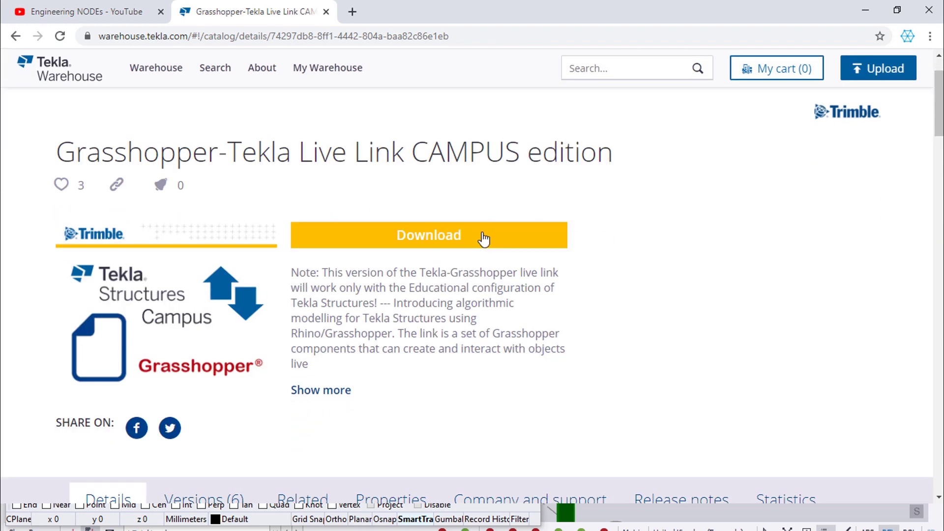
pyautogui.click(483, 238)
pyautogui.scroll(-2, 484, 238)
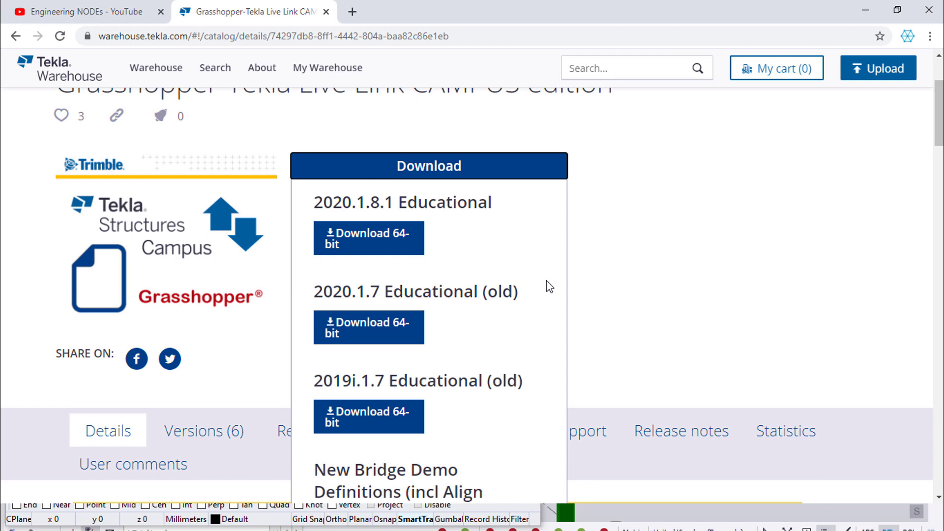
pyautogui.click(358, 254)
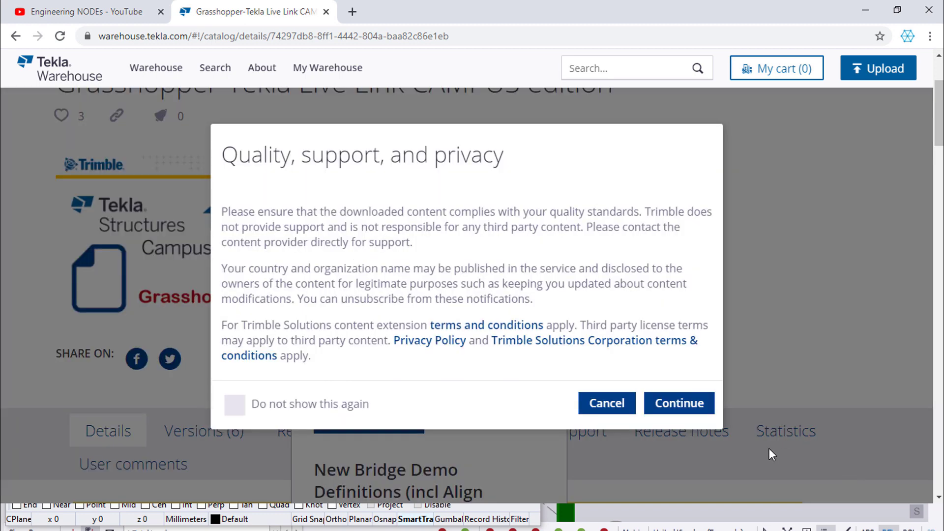
pyautogui.click(679, 412)
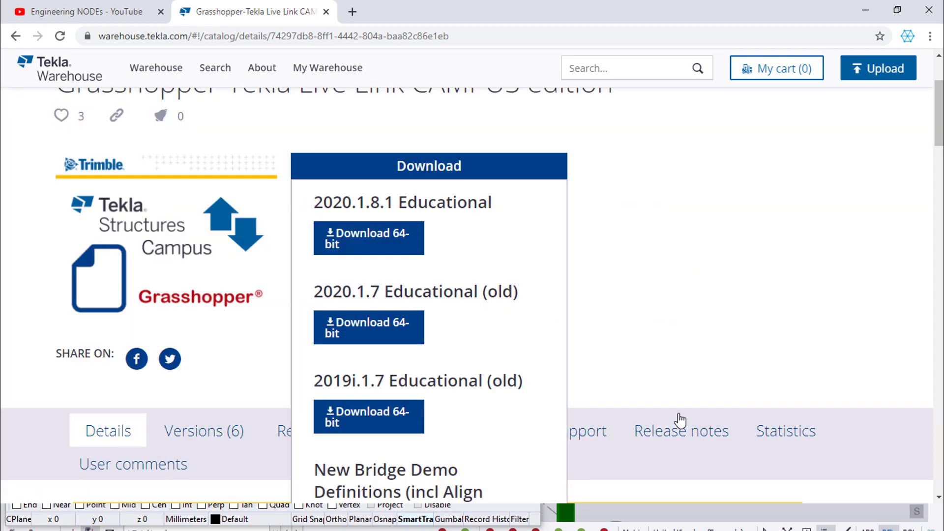
pyautogui.hotkey('alt', 'Tab')
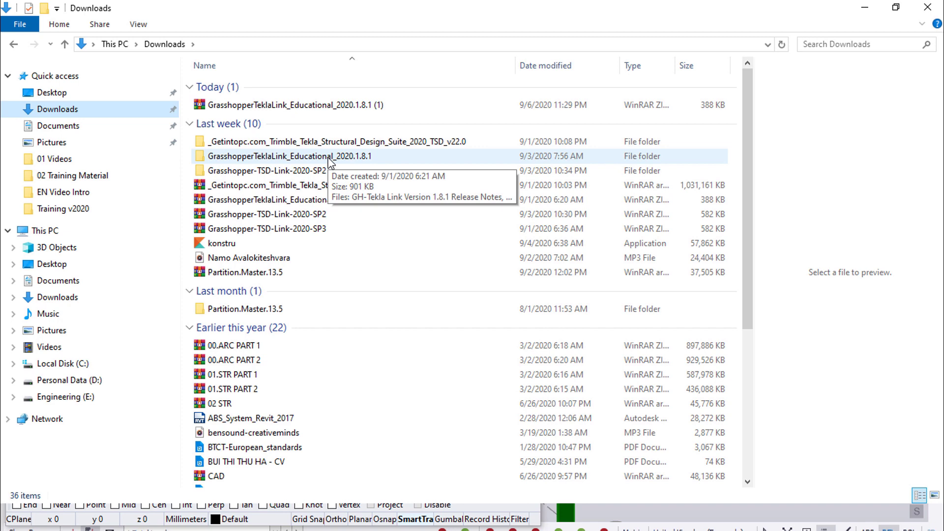
# - Copy the GrasshopperTeklaLinkEducational assembly from the extracted 2020.1.8.1 folder
pyautogui.doubleClick(331, 158)
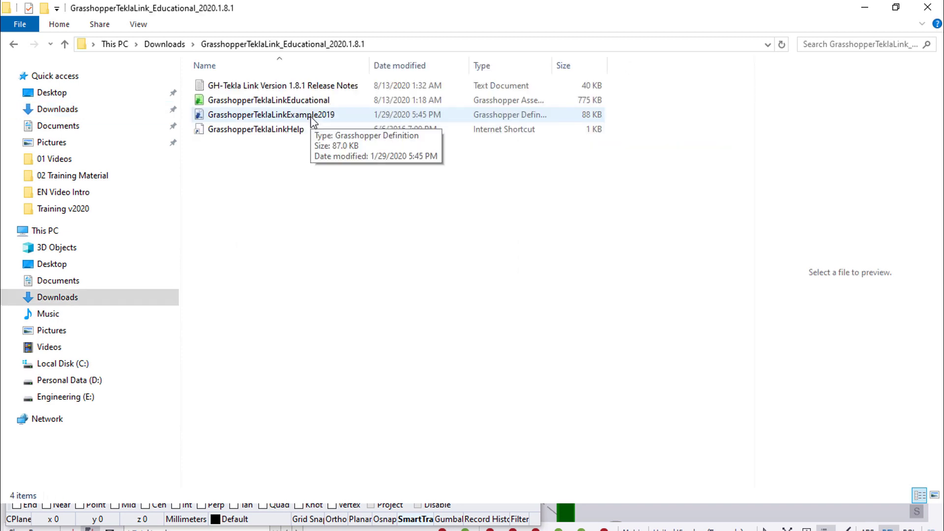
pyautogui.click(321, 106)
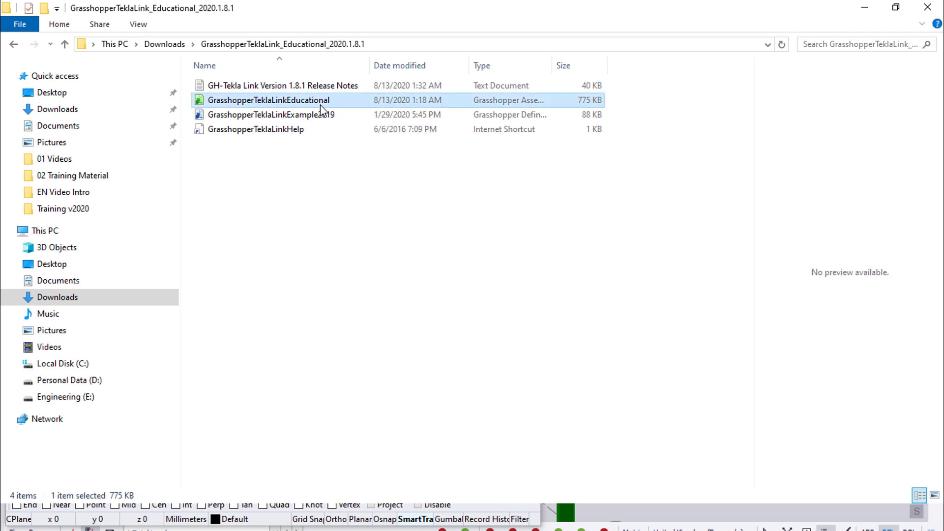
pyautogui.doubleClick(321, 106)
pyautogui.rightClick(322, 105)
pyautogui.click(362, 344)
pyautogui.hotkey('alt', 'Tab')
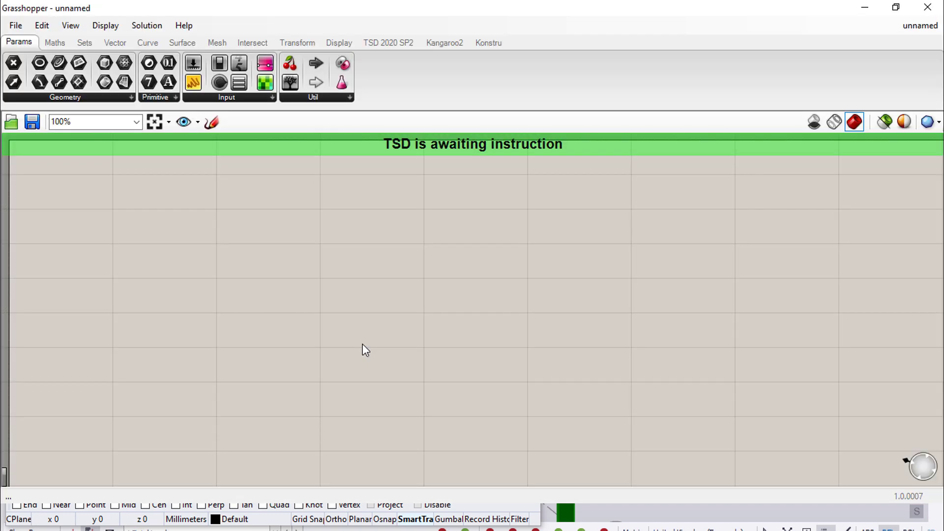
# - Paste the GrasshopperTeklaLinkEducational assembly into Grasshopper's Components Folder, then close it
pyautogui.click(16, 25)
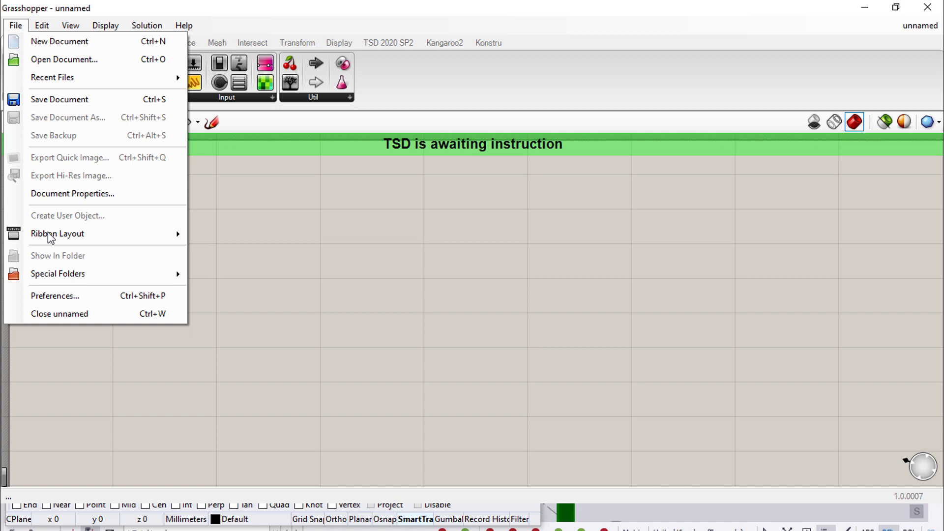
pyautogui.moveTo(52, 274)
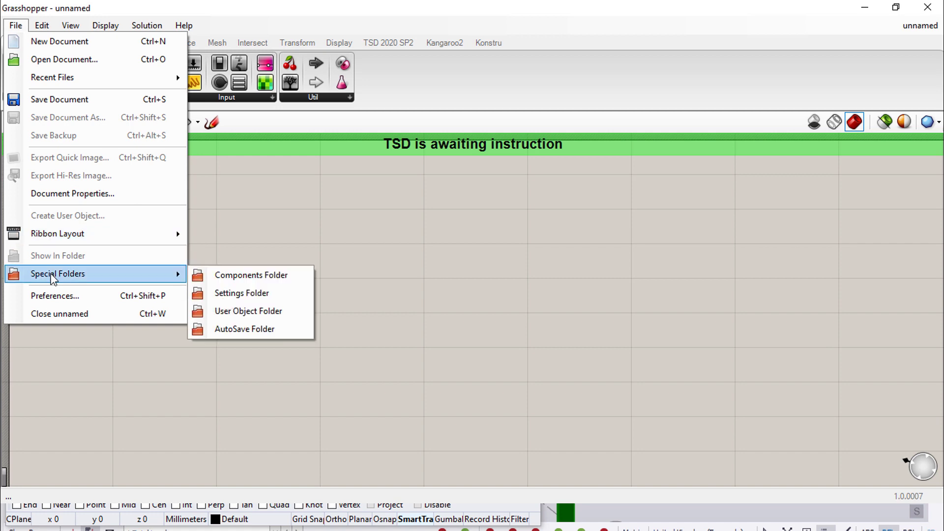
pyautogui.click(234, 282)
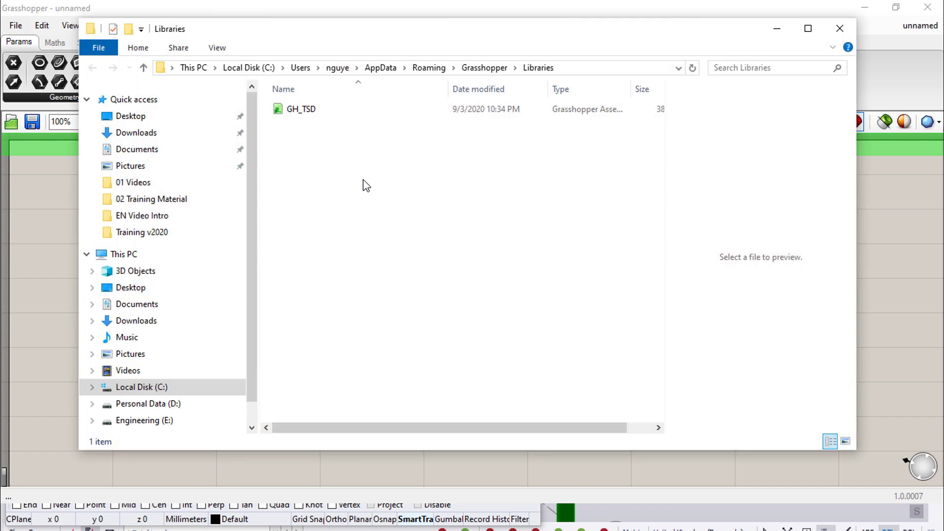
pyautogui.click(370, 266)
pyautogui.click(368, 266)
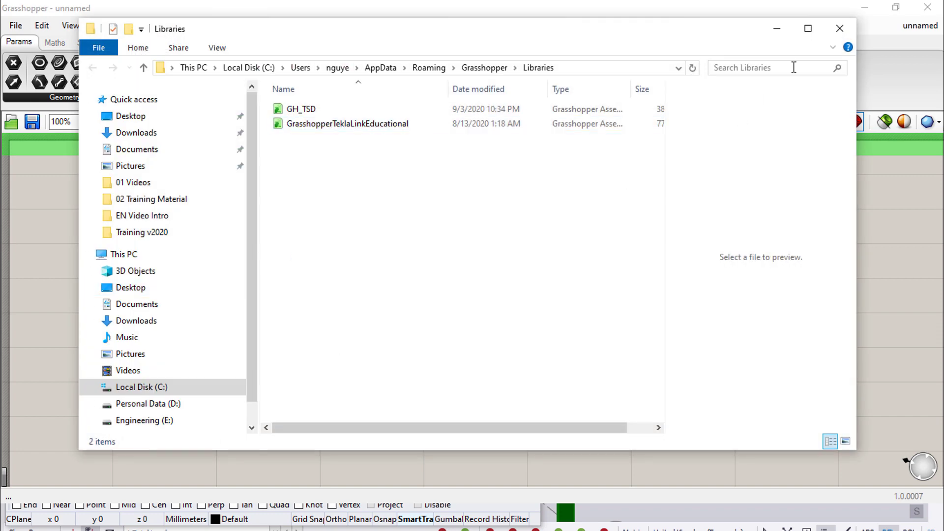
pyautogui.click(840, 28)
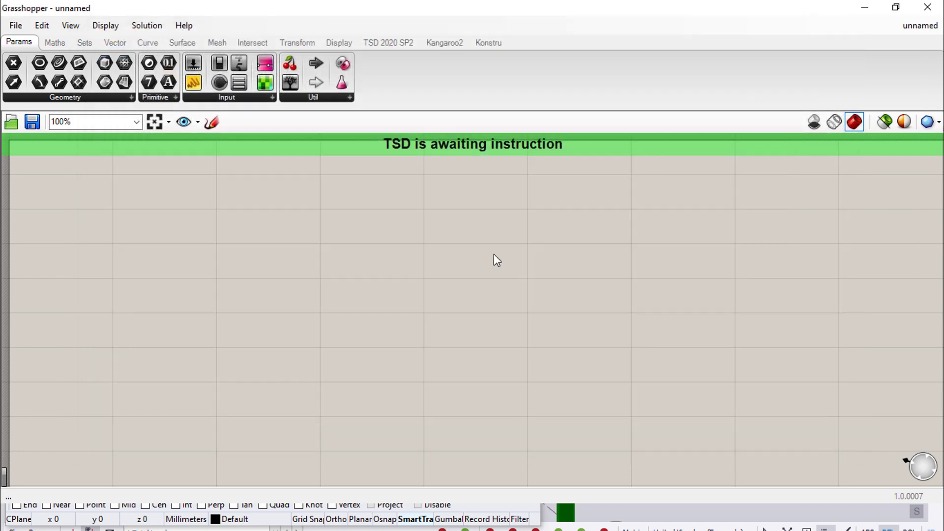
# - Close Grasshopper and Rhino, clear other windows, and relaunch Rhino 6 from the desktop
pyautogui.click(938, 8)
pyautogui.click(517, 273)
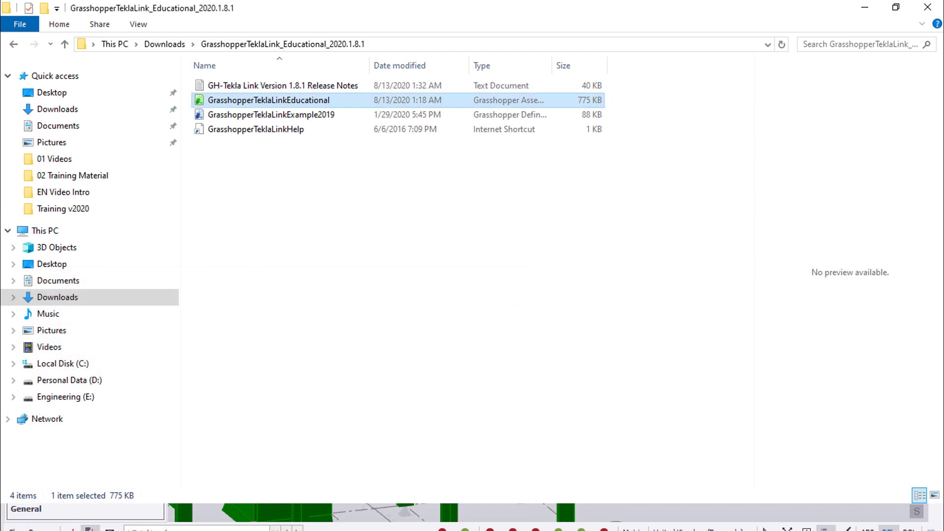
pyautogui.hotkey('alt', 'F4')
pyautogui.press('Escape')
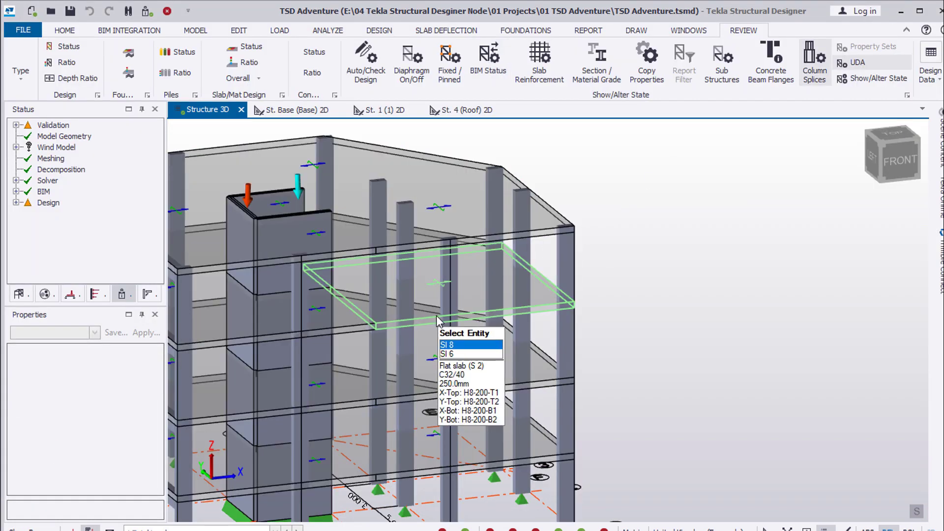
pyautogui.press('alt')
pyautogui.click(901, 10)
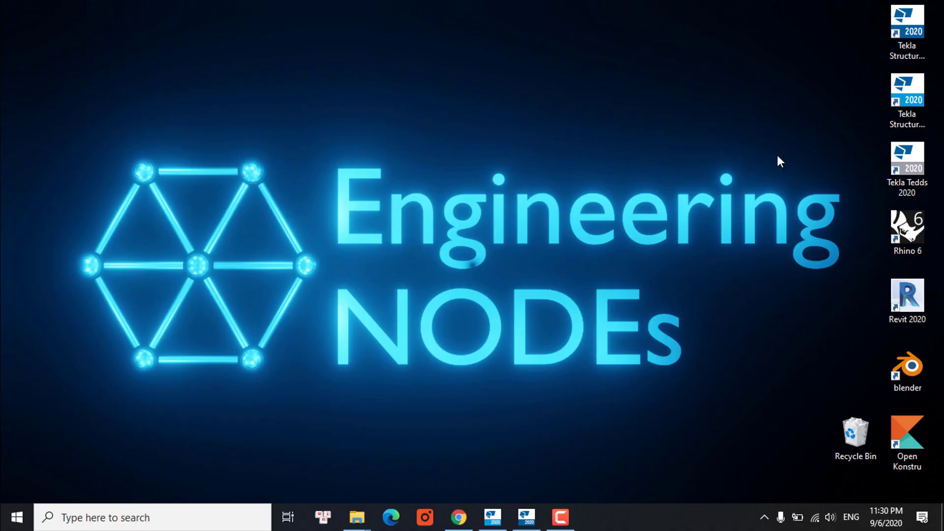
pyautogui.doubleClick(912, 224)
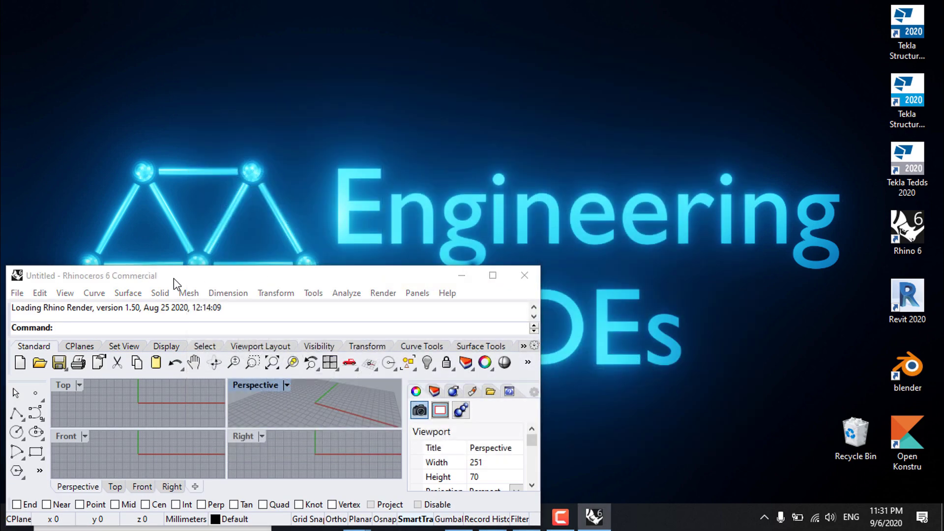
# - Maximize Rhino and start Grasshopper with the Grasshopper command, dismissing the splash
pyautogui.doubleClick(173, 278)
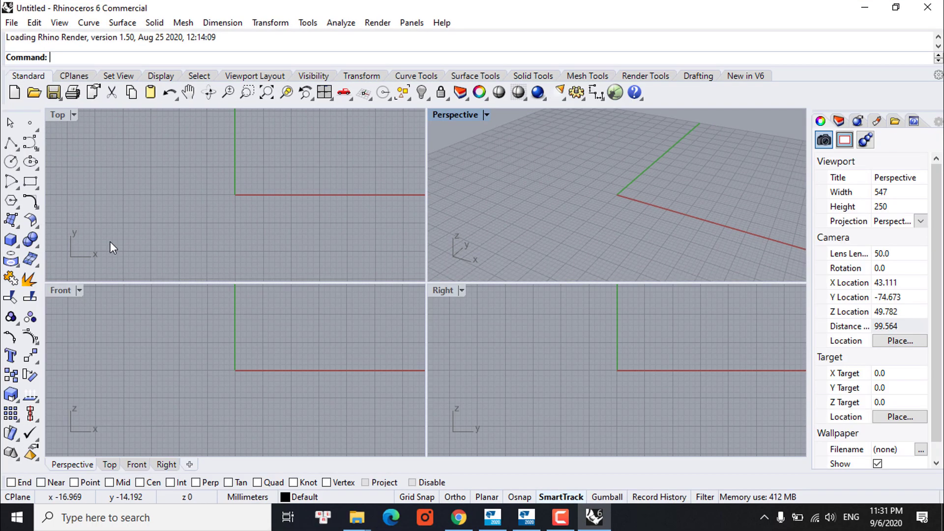
pyautogui.write('Grasshopper')
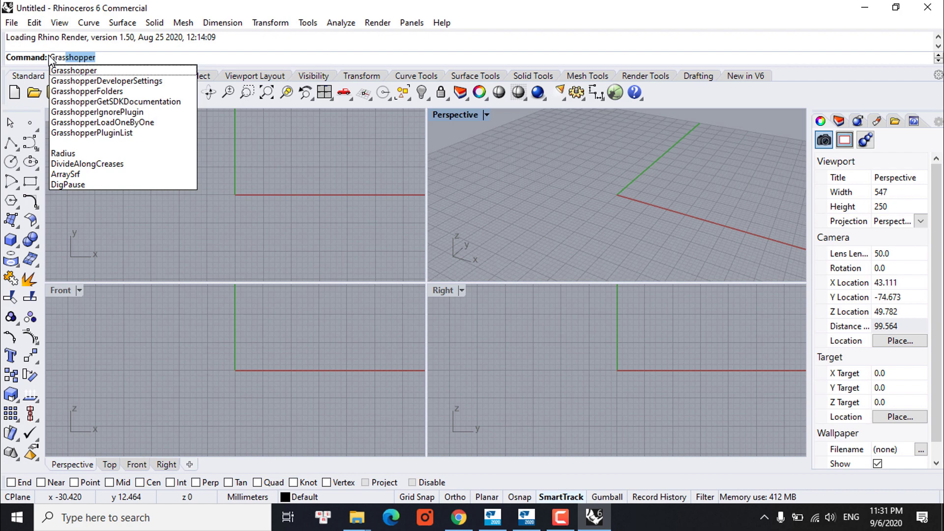
pyautogui.press('Return')
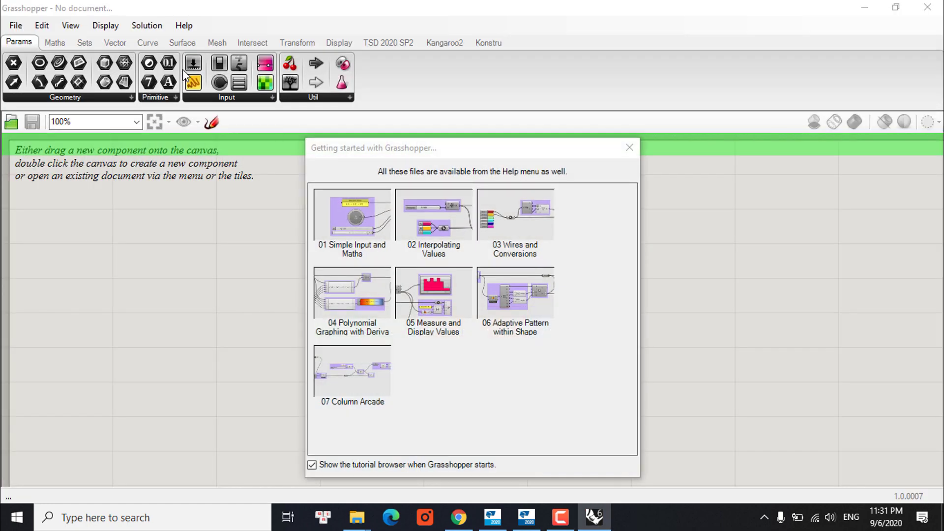
pyautogui.click(628, 147)
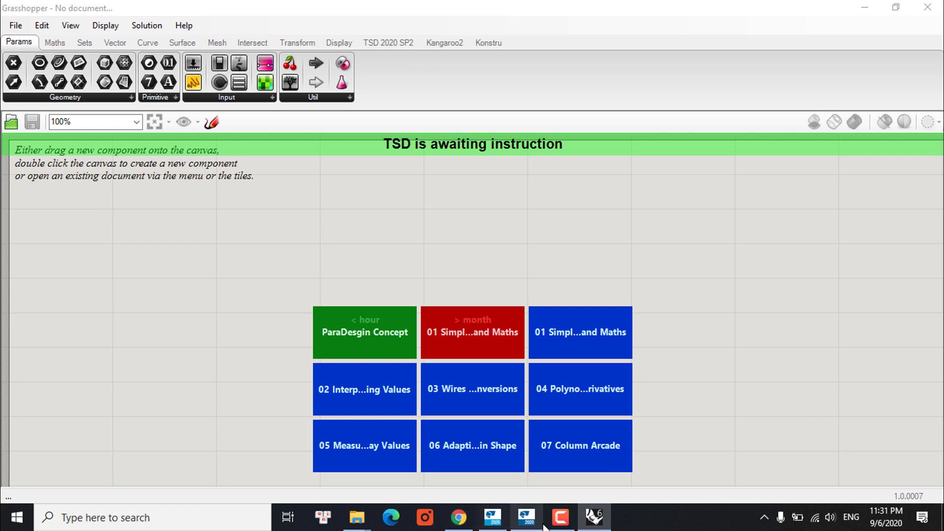
# - Open the TS adventure model in Tekla Structures 2020 and collapse the properties pane
pyautogui.click(527, 516)
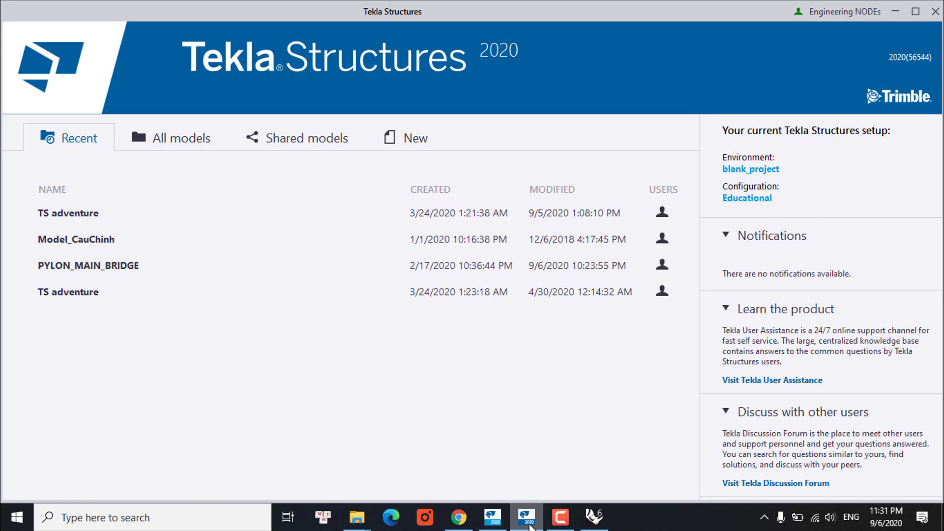
pyautogui.doubleClick(117, 208)
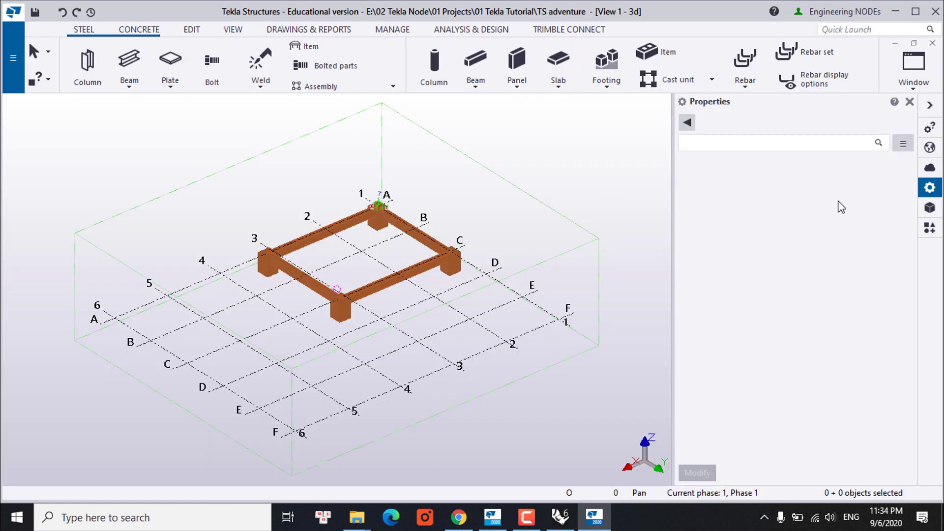
pyautogui.click(929, 104)
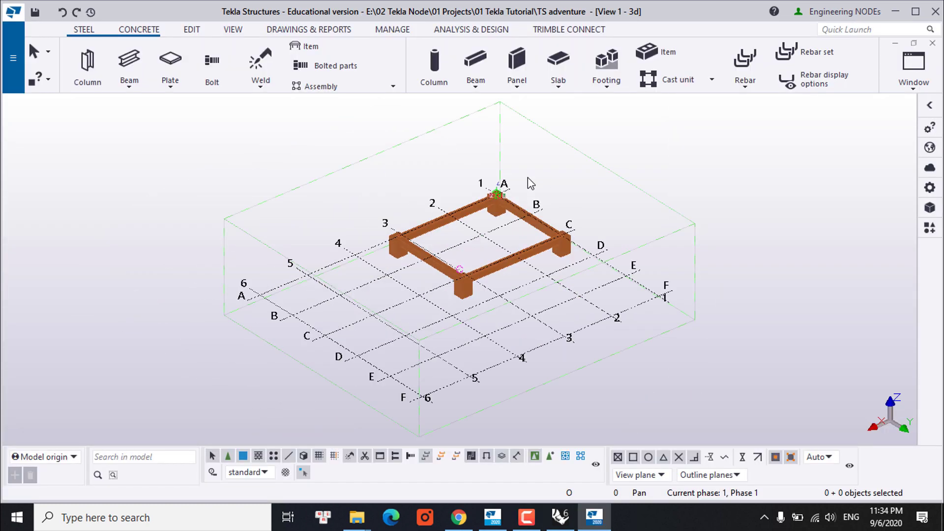
# - Close Grasshopper and bring up the Windows Start menu
pyautogui.click(560, 517)
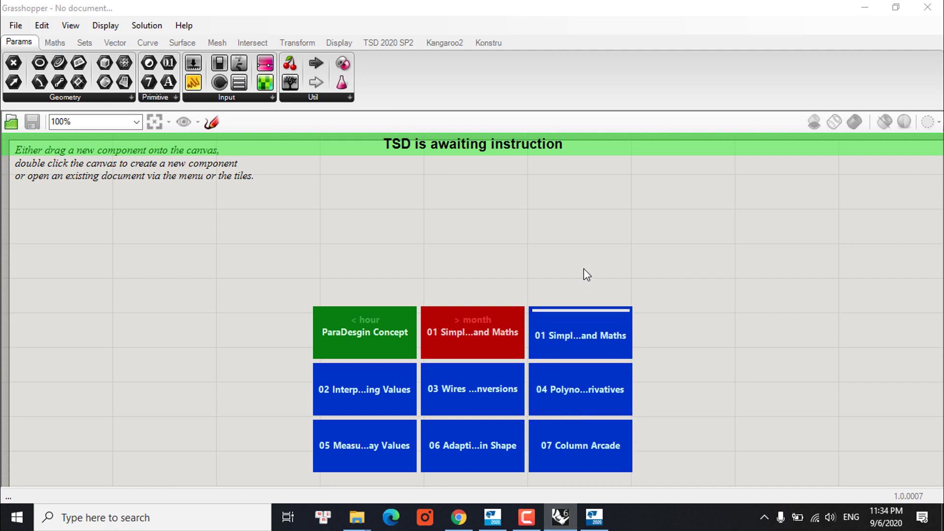
pyautogui.click(929, 7)
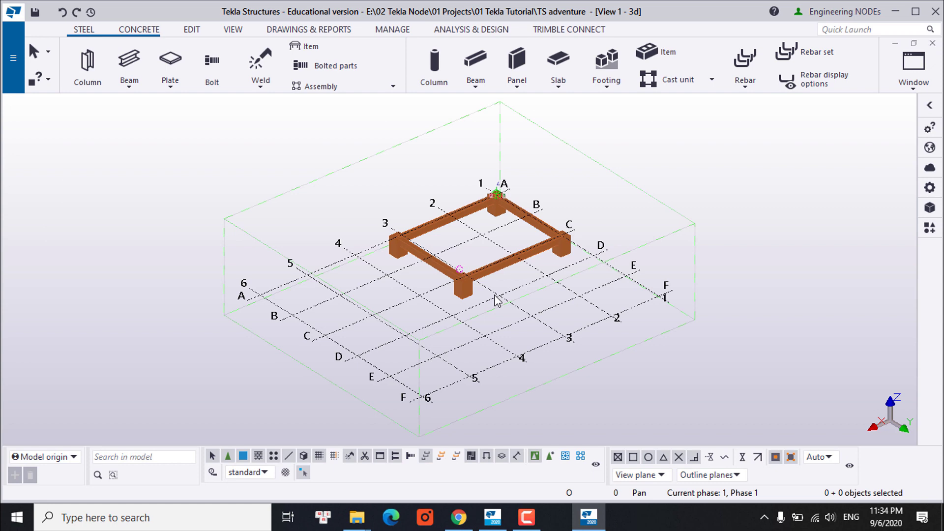
pyautogui.press('super')
pyautogui.scroll(-5, 293, 388)
# - Relaunch Rhino 6 and Grasshopper, then show the Tekla 2020 tab's 7 component panels
pyautogui.click(398, 226)
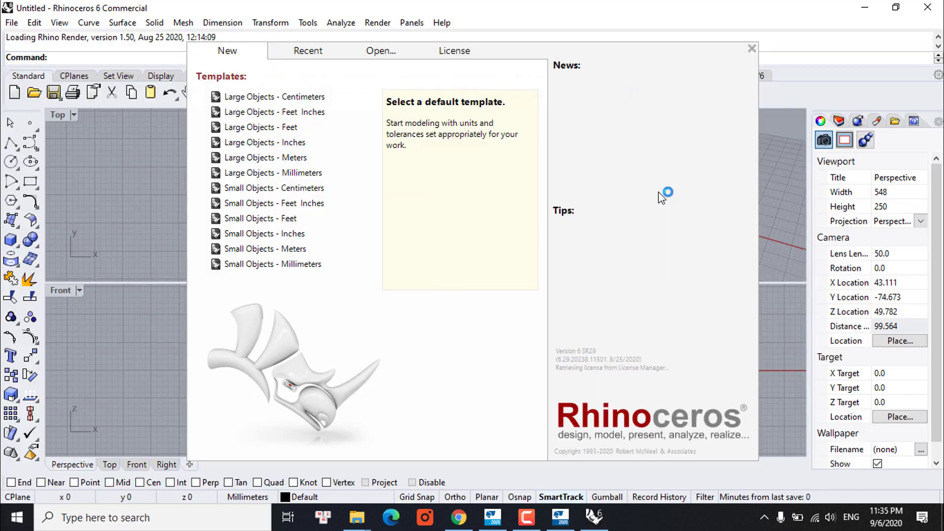
pyautogui.click(751, 50)
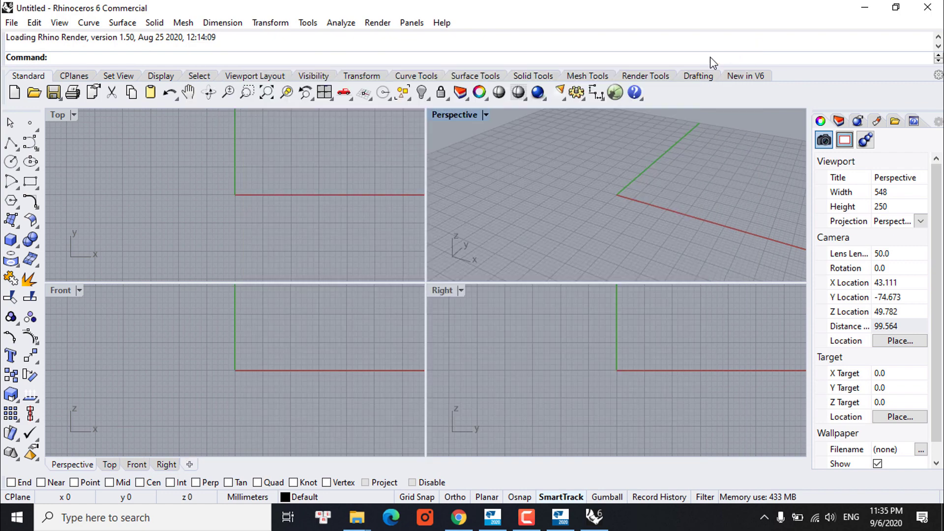
pyautogui.write('Grasshopper')
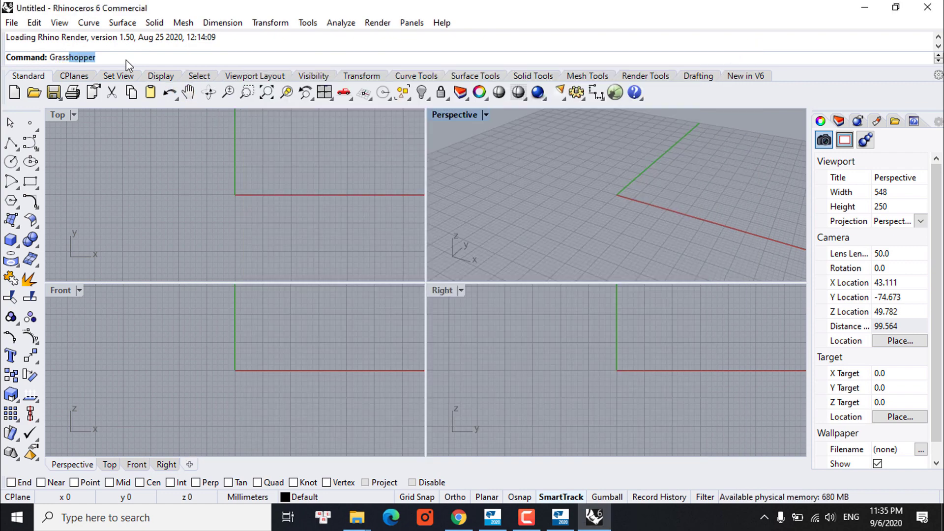
pyautogui.press('Return')
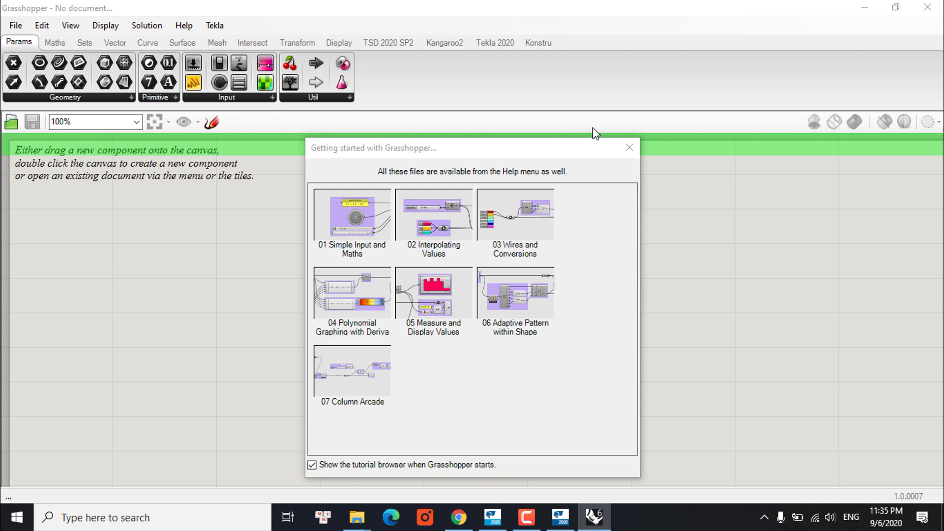
pyautogui.click(630, 147)
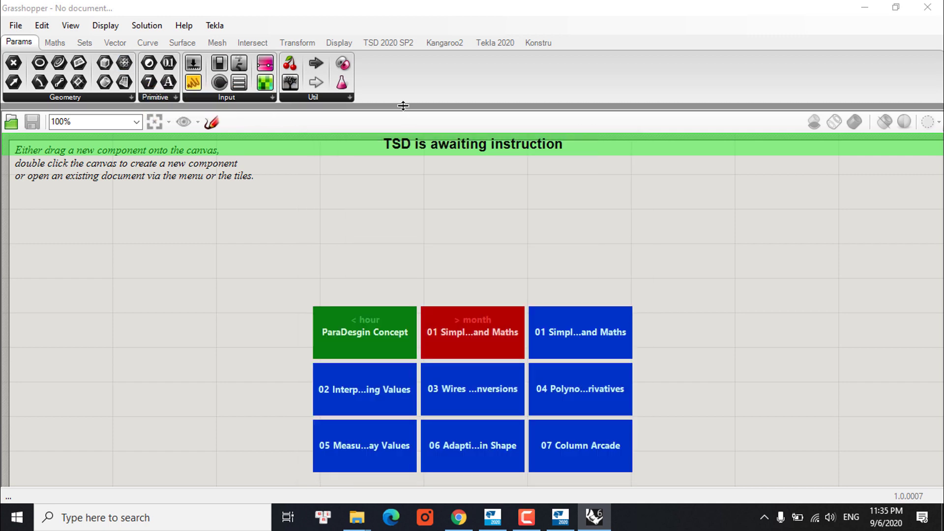
pyautogui.click(498, 44)
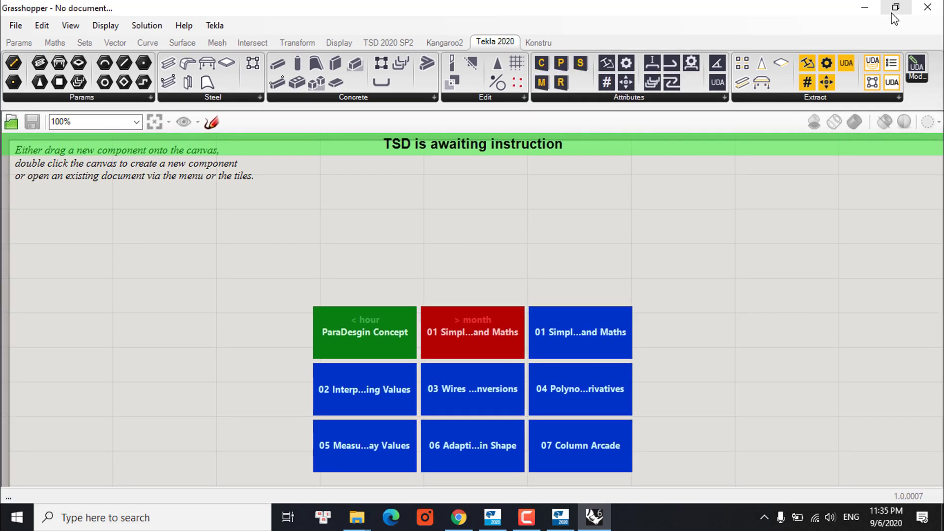
# - Restore down the Grasshopper window and narrow it so Rhino's Top and Front viewports show beside it
pyautogui.click(896, 7)
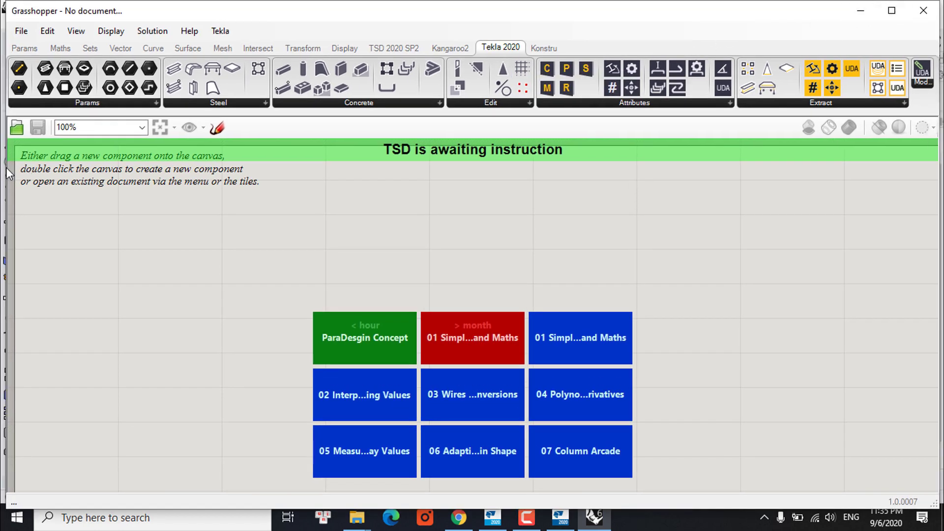
pyautogui.moveTo(7, 172); pyautogui.dragTo(400, 173)
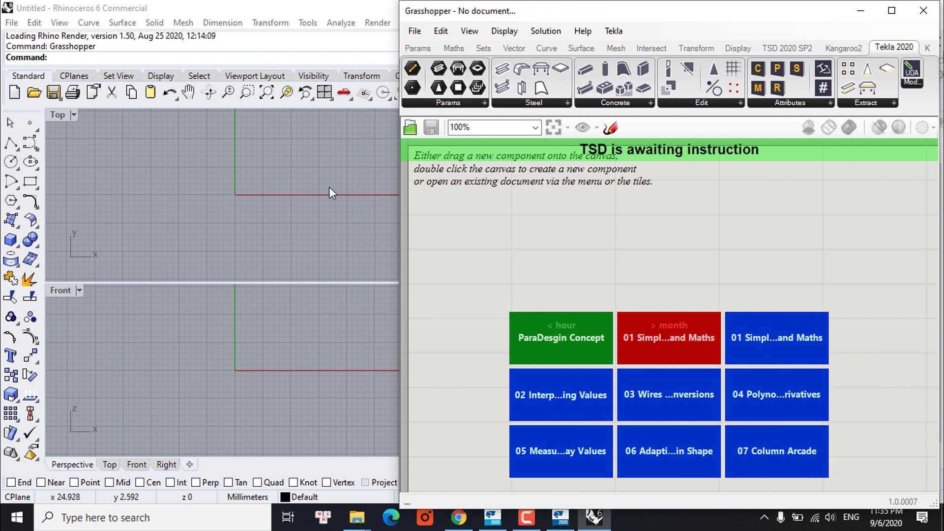
pyautogui.click(330, 9)
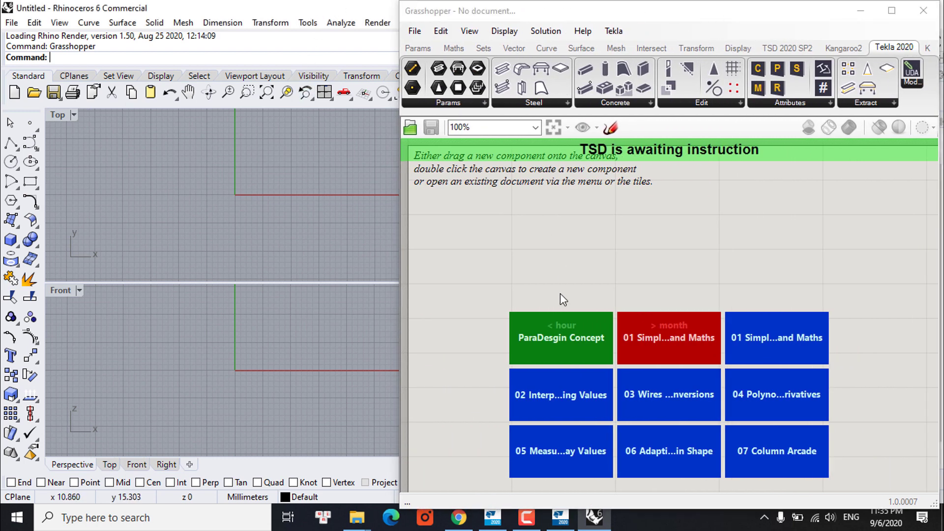
# - Load the ParaDesgin Concept definition and shrink Grasshopper and Rhino to reveal the Tekla model
pyautogui.moveTo(562, 339)
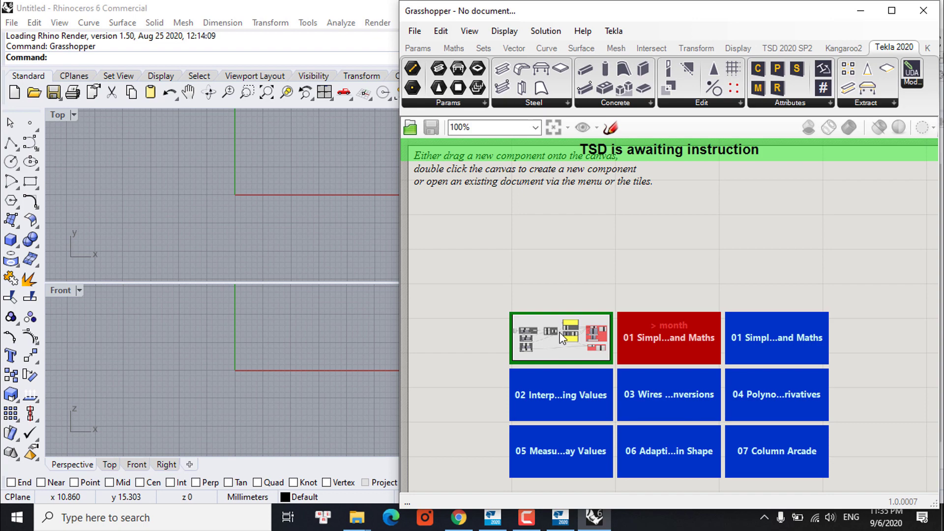
pyautogui.click(562, 338)
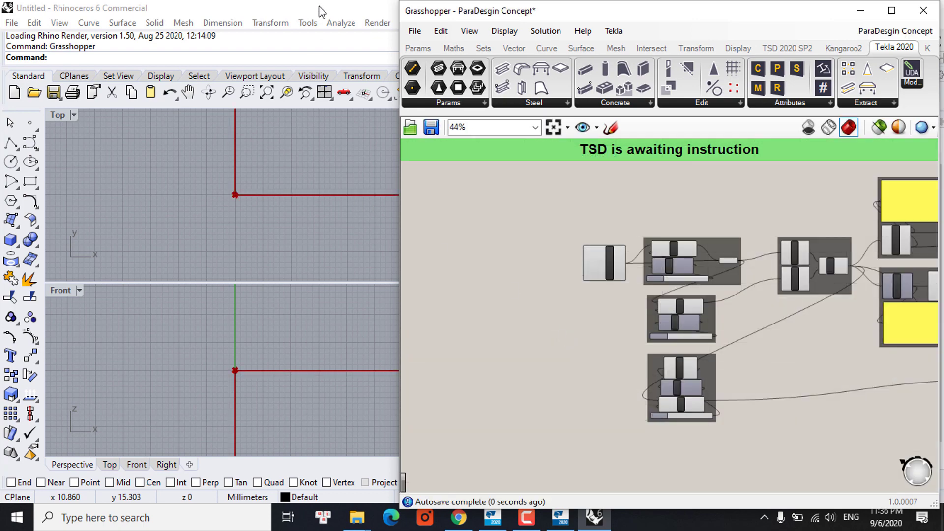
pyautogui.moveTo(856, 3); pyautogui.dragTo(856, 44)
pyautogui.click(896, 8)
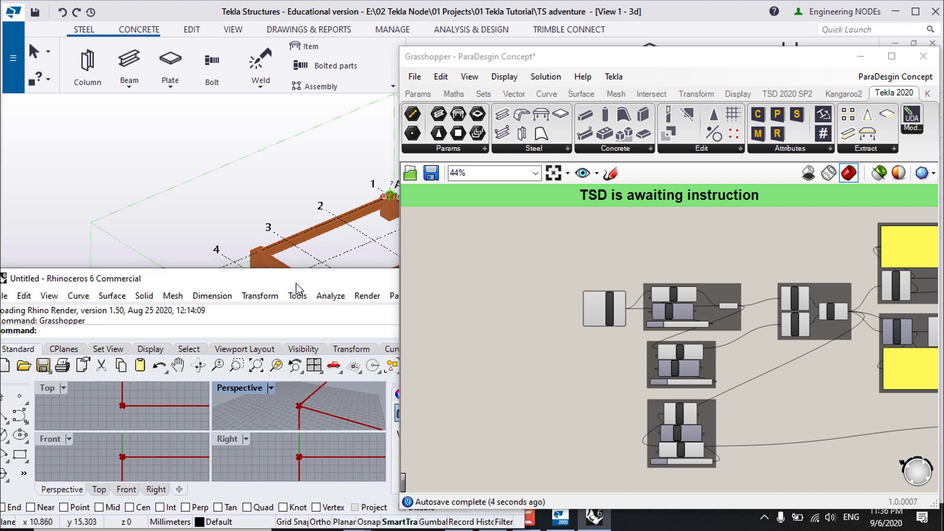
# - Maximize Rhino's Perspective viewport to fill the Rhino window
pyautogui.doubleClick(248, 389)
pyautogui.scroll(-3, 47, 190)
pyautogui.scroll(3, 175, 261)
pyautogui.scroll(-2, 639, 295)
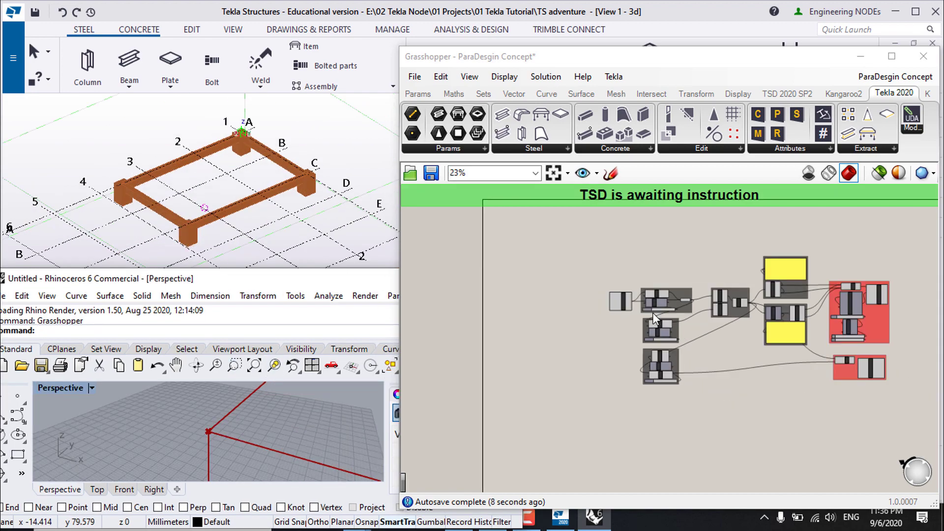
pyautogui.scroll(5, 647, 309)
# - Set the X Length slider to 18000 and watch the Tekla frame update
pyautogui.moveTo(688, 294)
pyautogui.mouseDown()
pyautogui.moveTo(621, 299)
pyautogui.moveTo(686, 296)
pyautogui.mouseUp()
pyautogui.doubleClick(659, 296)
pyautogui.scroll(3, 671, 398)
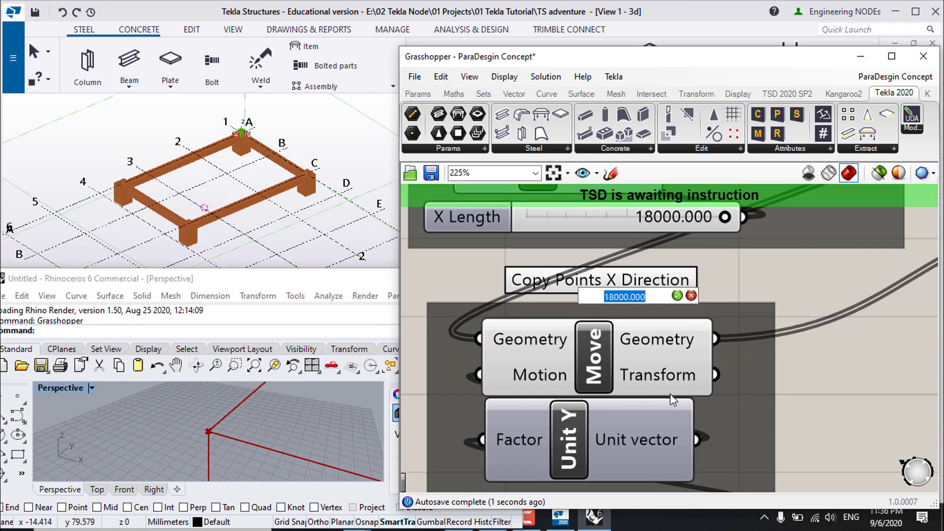
pyautogui.scroll(-5, 673, 374)
pyautogui.scroll(3, 685, 280)
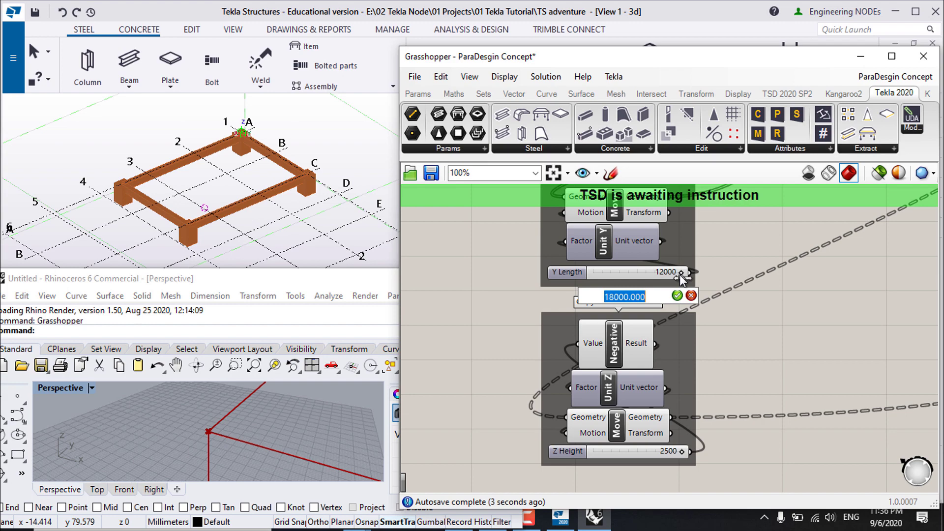
pyautogui.press('Return')
pyautogui.scroll(3, 610, 346)
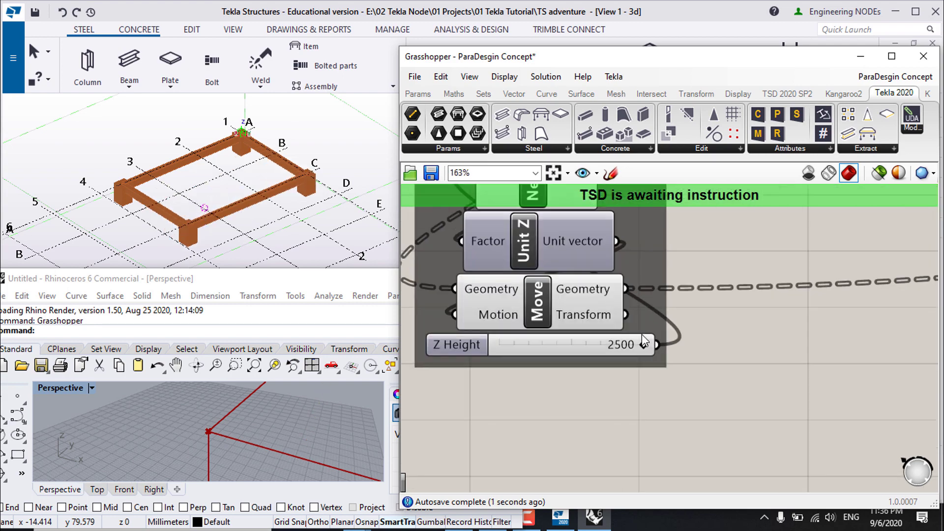
# - Adjust the Z Height slider to about 2486
pyautogui.moveTo(644, 345)
pyautogui.mouseDown()
pyautogui.moveTo(588, 344)
pyautogui.moveTo(644, 344)
pyautogui.mouseUp()
pyautogui.scroll(-5, 645, 344)
pyautogui.scroll(2, 662, 331)
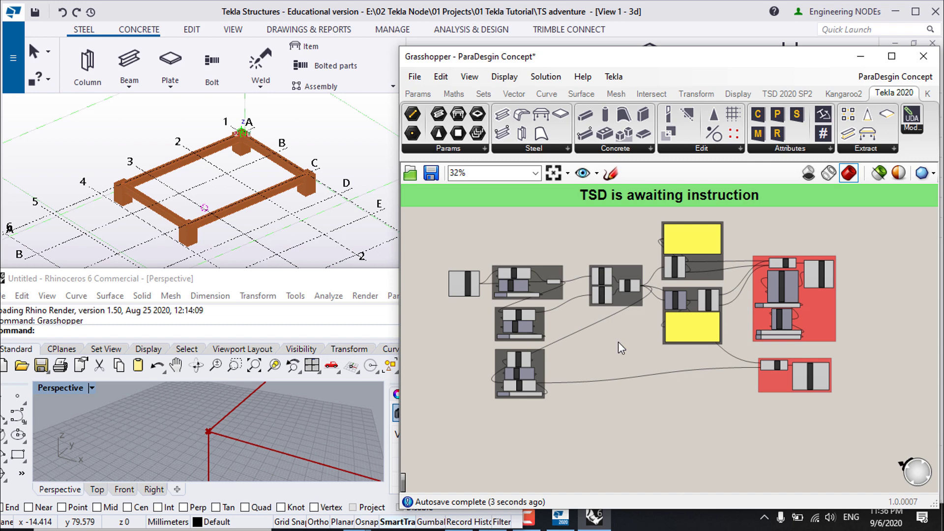